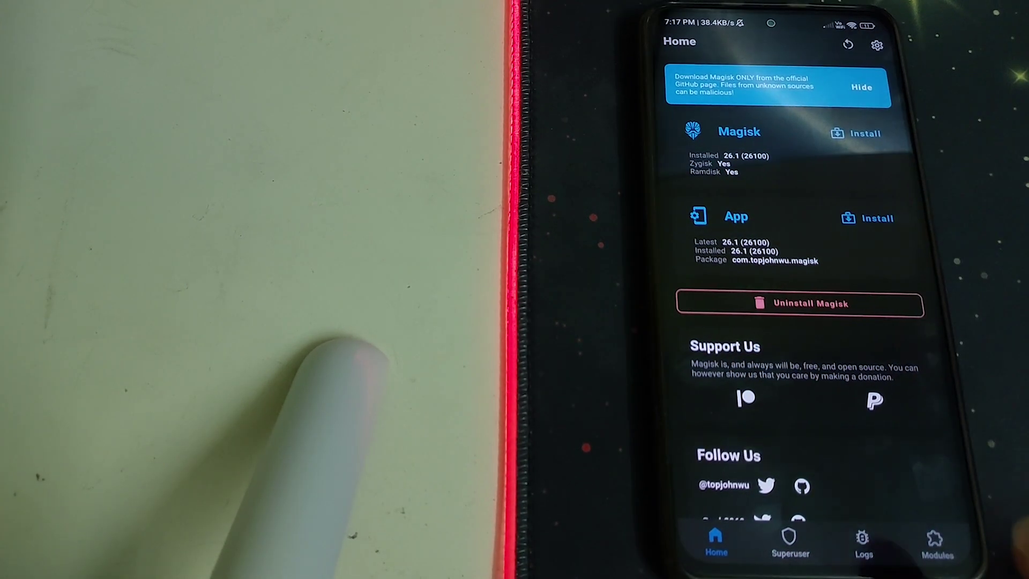
Install the safetynet-fix-v2.4.0 (1).zip module from storage in Magisk's Modules section
{"action": "left_click", "coordinate": [934, 540]}
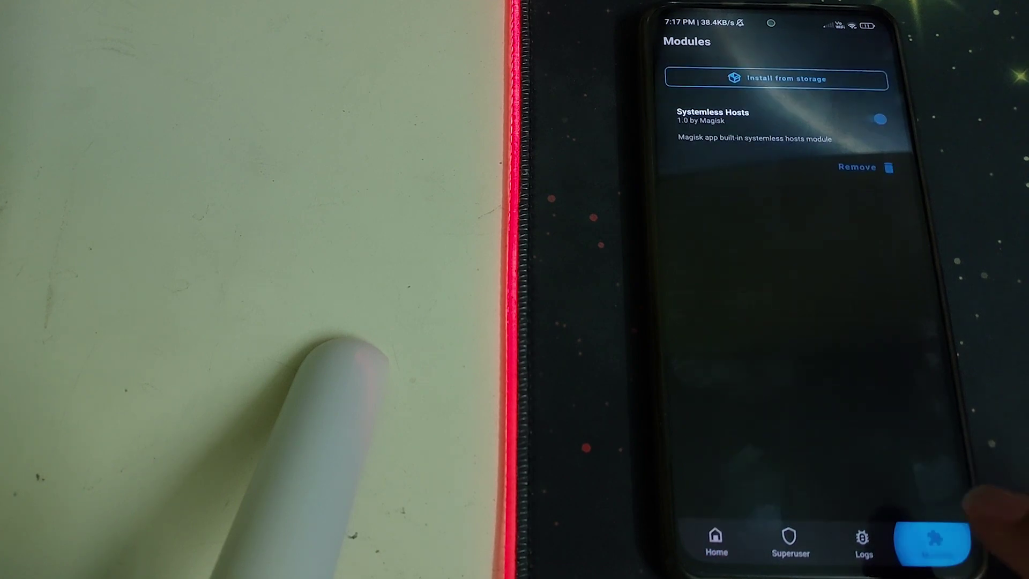
{"action": "left_click", "coordinate": [812, 72]}
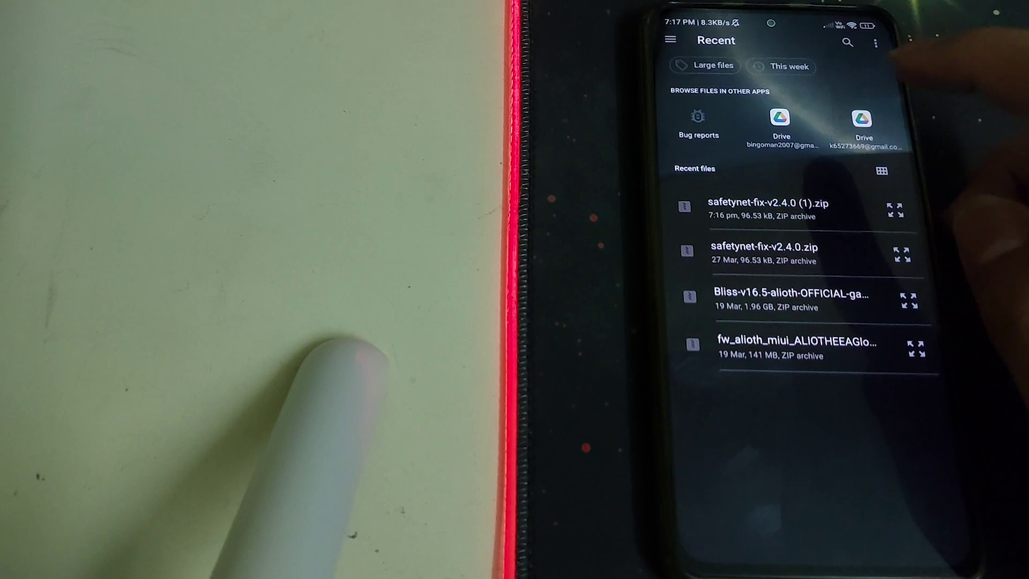
{"action": "left_click", "coordinate": [767, 204]}
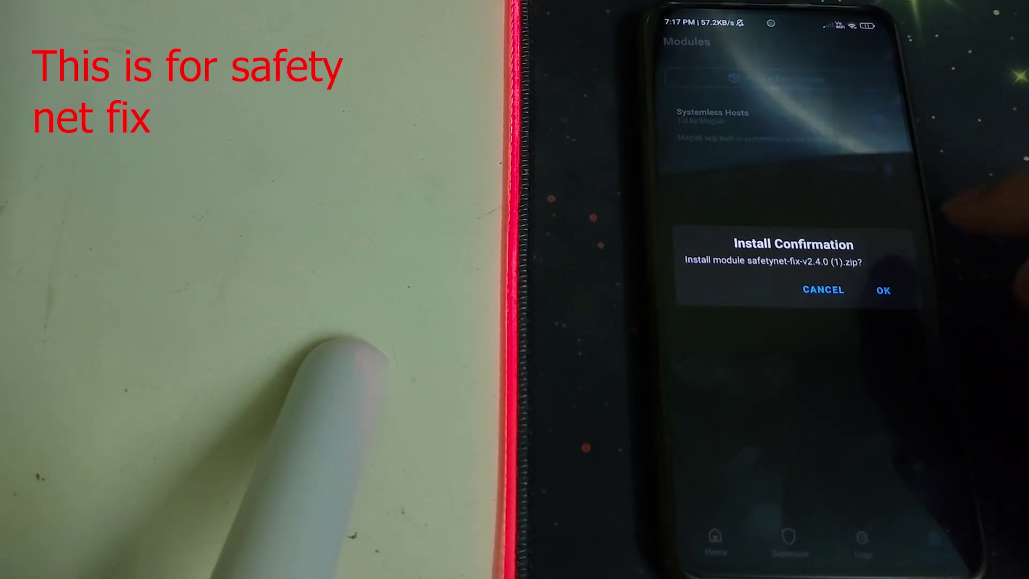
{"action": "left_click", "coordinate": [878, 288]}
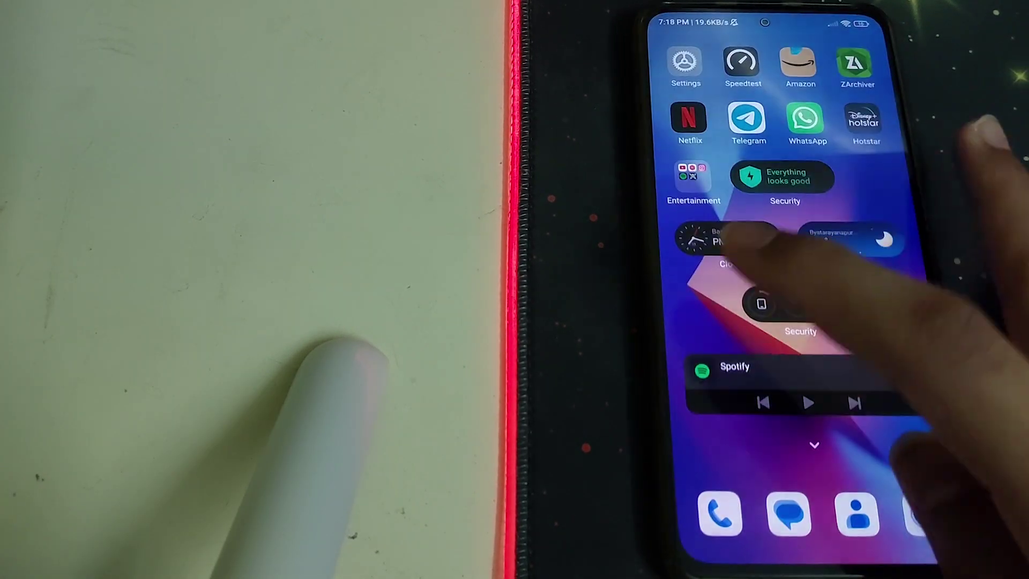
Launch Root Checker Basic from the next home page and accept its disclaimer and permission prompt
{"action": "left_click_drag", "start_coordinate": [837, 265], "coordinate": [708, 265]}
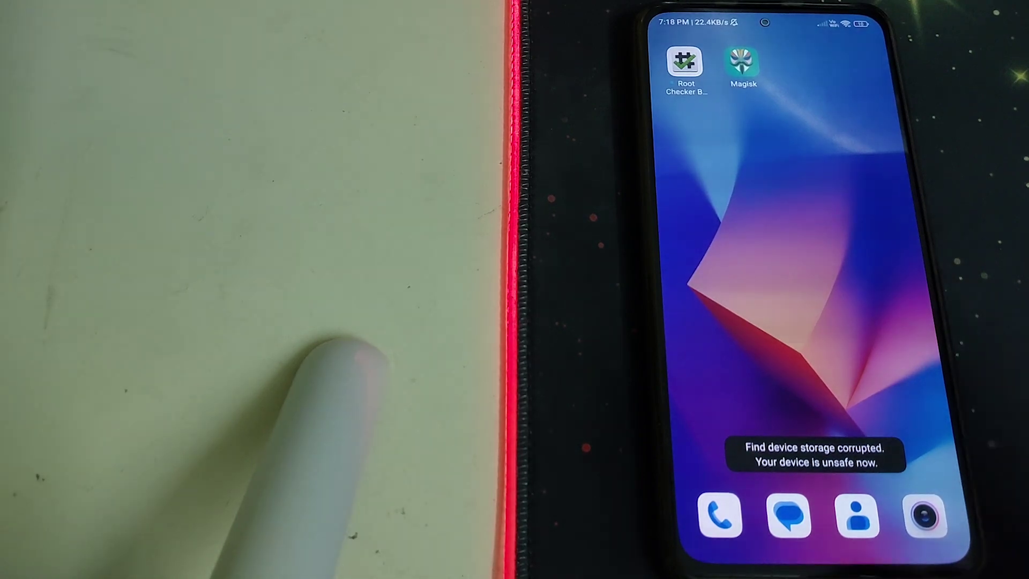
{"action": "left_click", "coordinate": [685, 62]}
{"action": "left_click", "coordinate": [794, 282]}
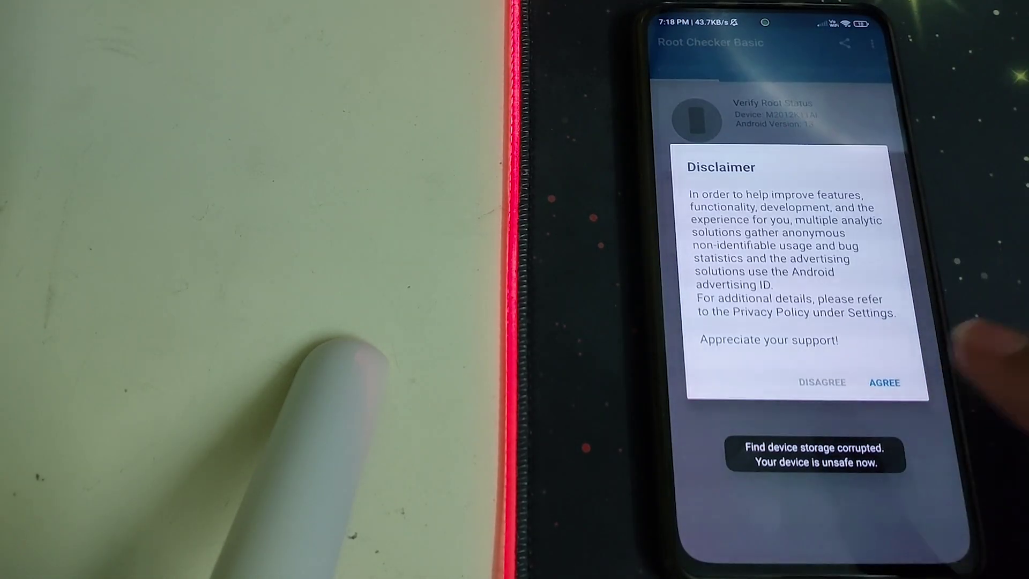
{"action": "left_click", "coordinate": [885, 379]}
Get past the intro, run Verify Root and grant Root Checker Basic superuser access
{"action": "left_click", "coordinate": [813, 494]}
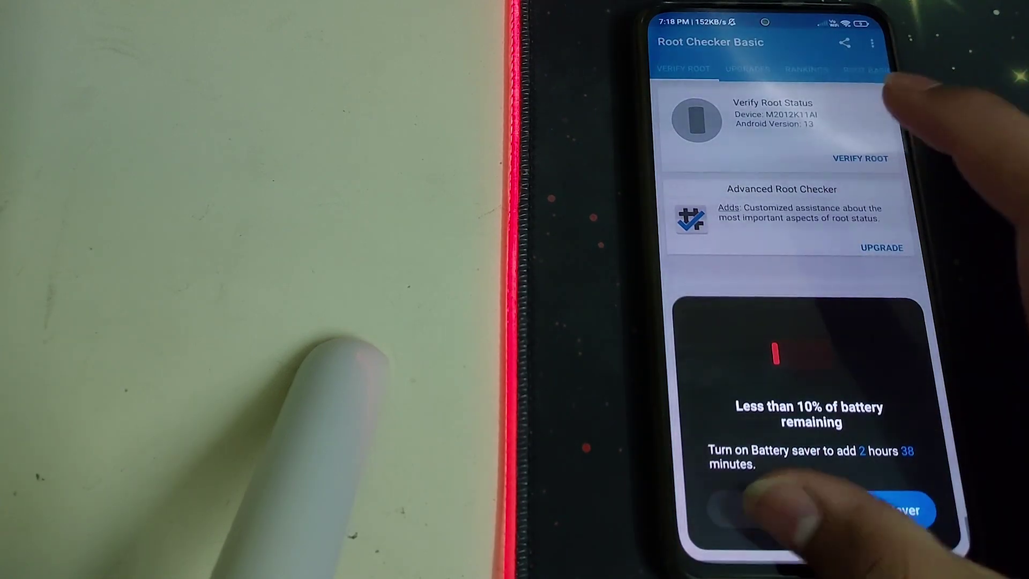
{"action": "left_click", "coordinate": [812, 507]}
{"action": "left_click", "coordinate": [860, 157]}
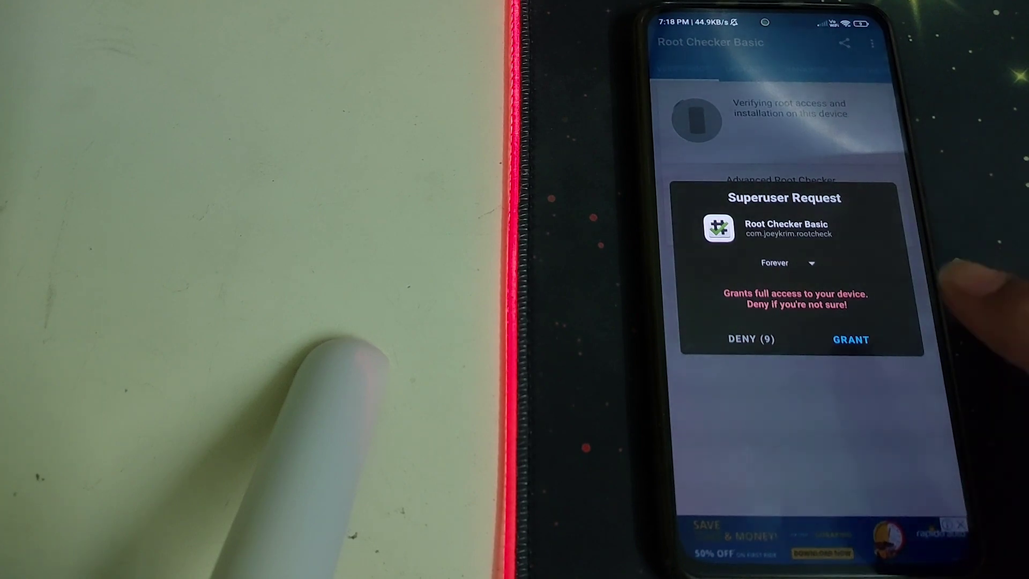
{"action": "left_click", "coordinate": [852, 338]}
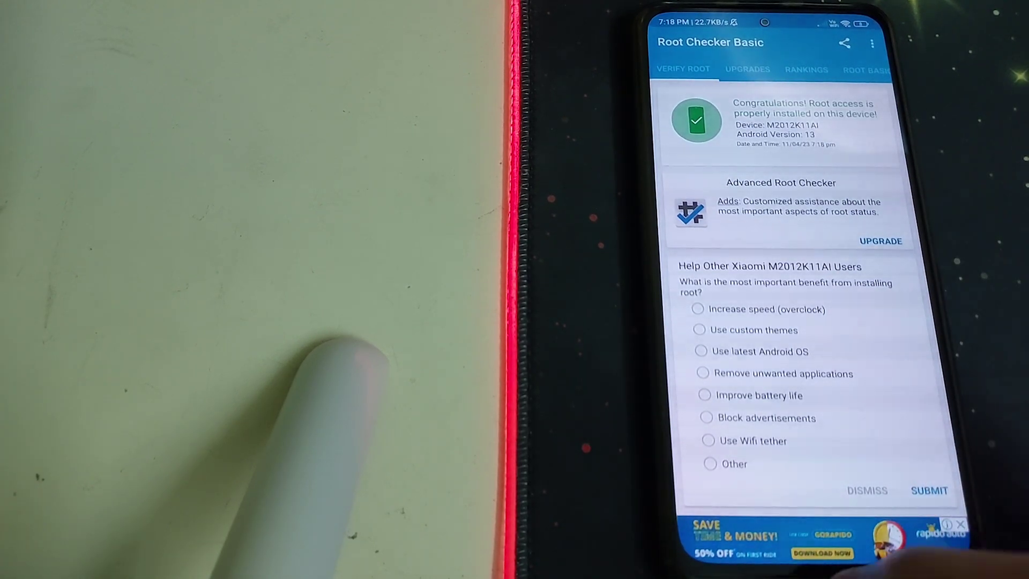
Close Root Checker Basic from the Recents overview and return to the launcher home page
{"action": "left_click_drag", "start_coordinate": [804, 562], "coordinate": [949, 555]}
{"action": "left_click_drag", "start_coordinate": [893, 526], "coordinate": [941, 367]}
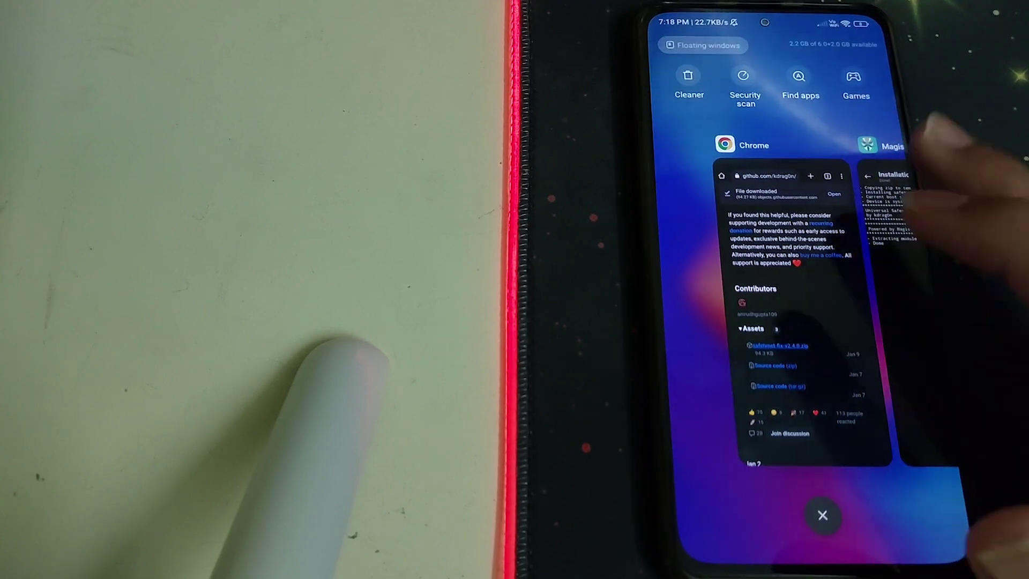
{"action": "mouse_move", "coordinate": [919, 206]}
{"action": "left_mouse_down"}
{"action": "mouse_move", "coordinate": [873, 344]}
{"action": "mouse_move", "coordinate": [885, 241]}
{"action": "mouse_move", "coordinate": [707, 250]}
{"action": "left_mouse_up"}
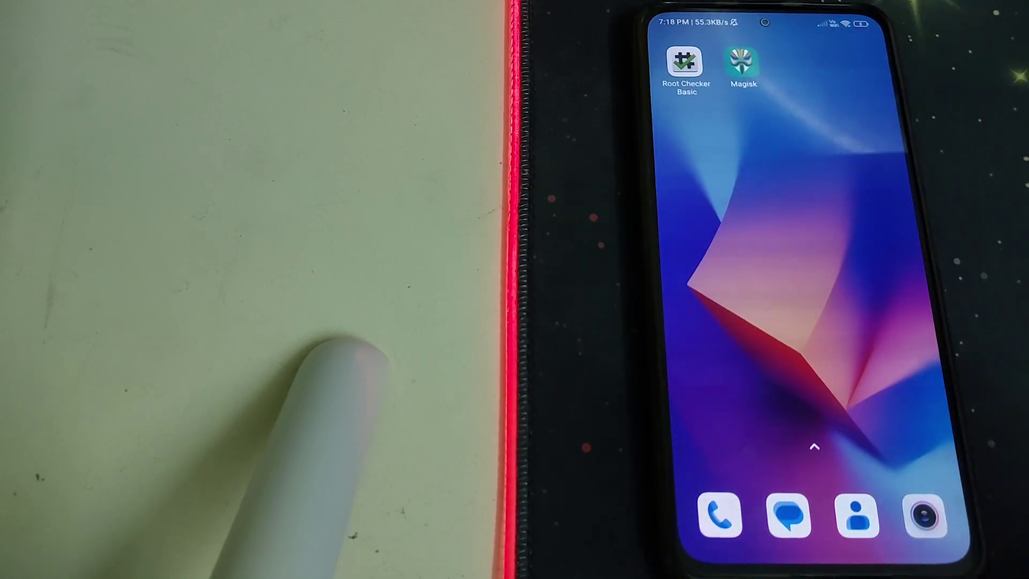